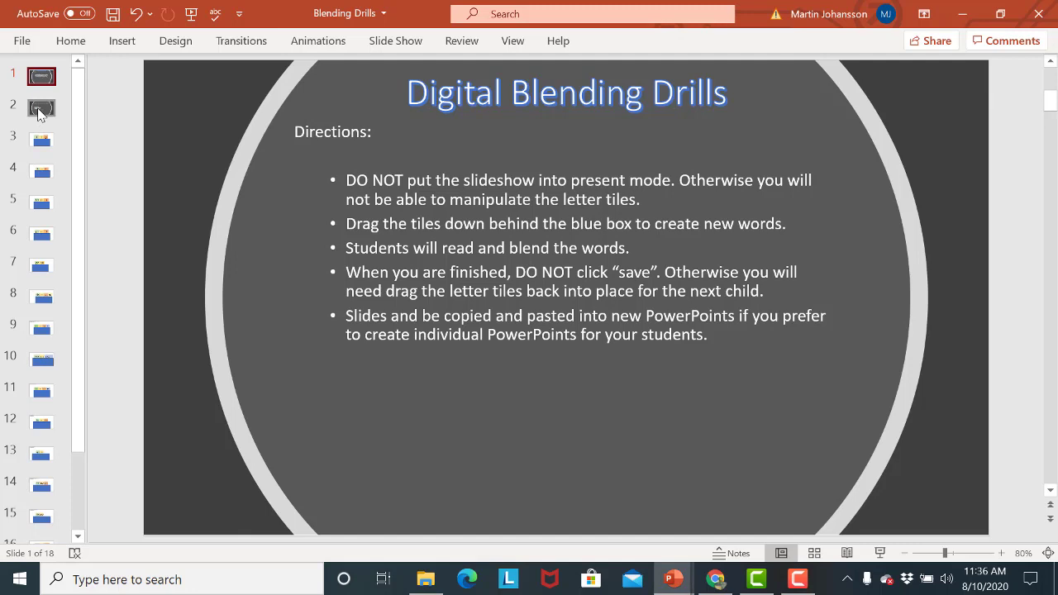
Step: On the CVC slide, lower the blue box, place the a tile over the i, and move the box back up to hide the spare tiles
left_click(39, 111)
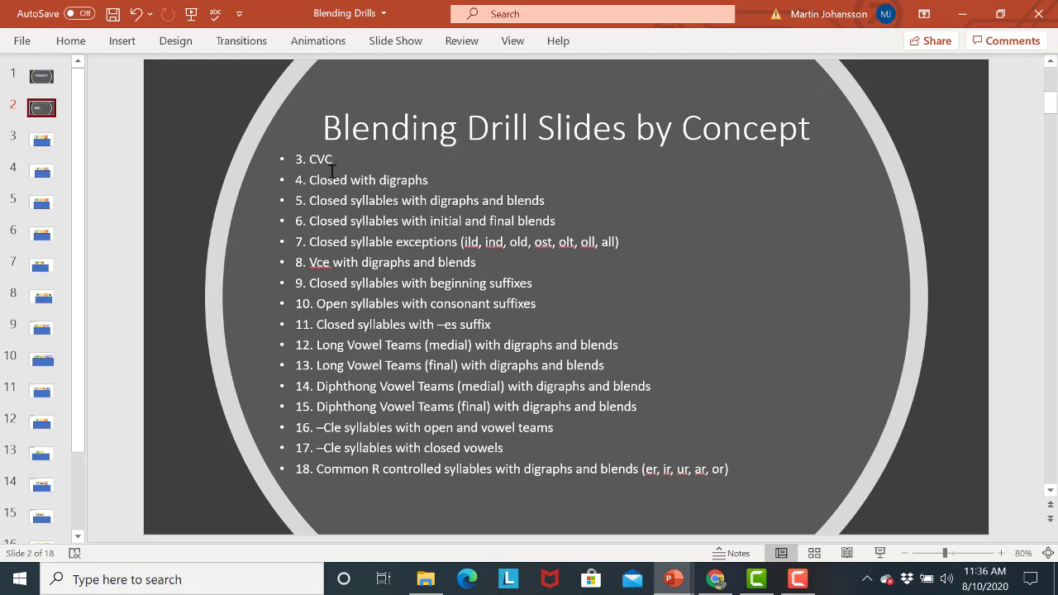
left_click(42, 140)
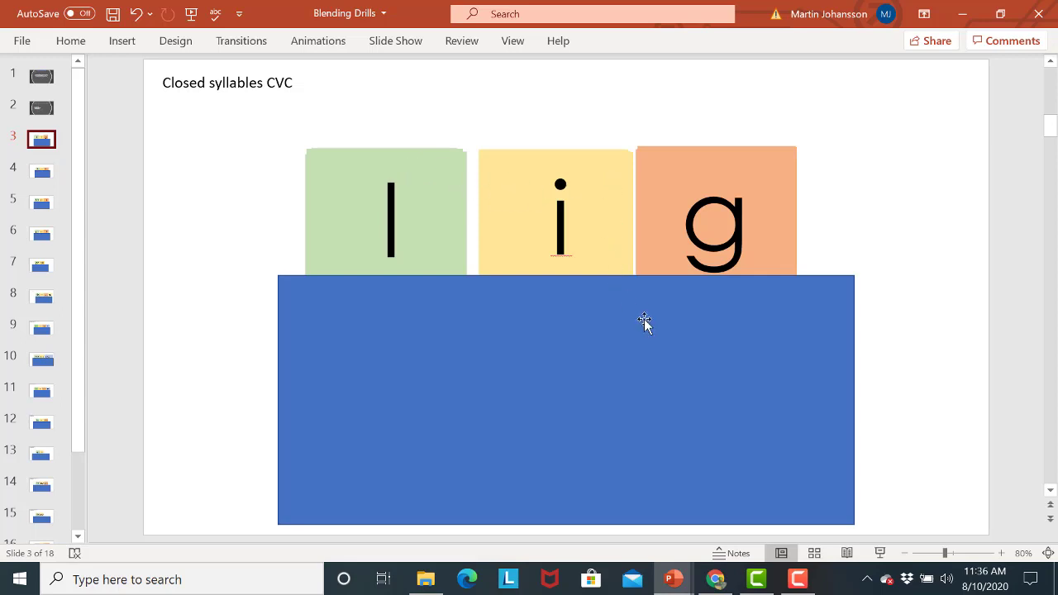
left_click_drag(650, 363, 670, 466)
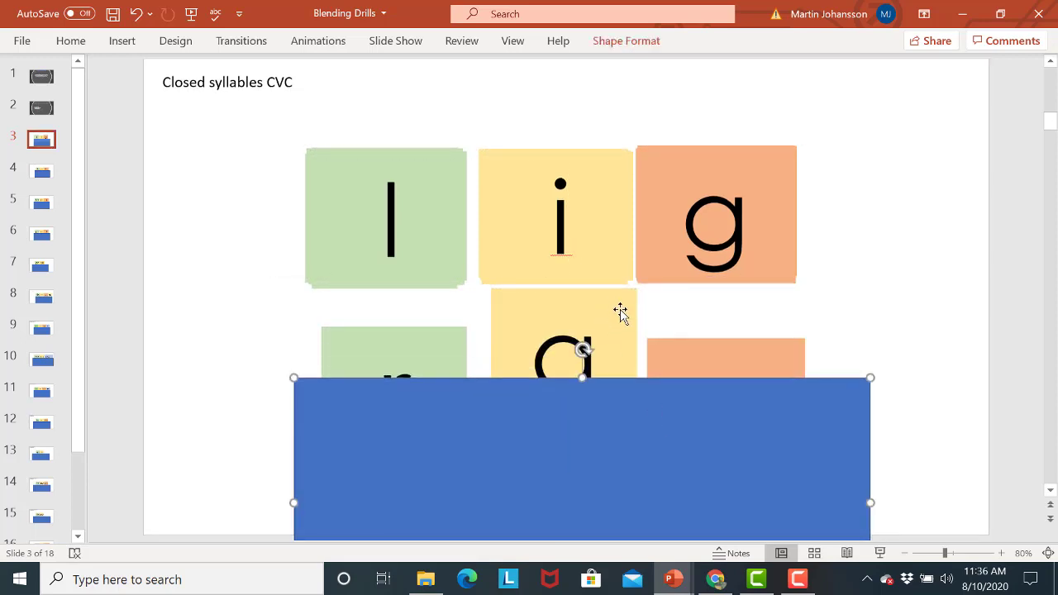
left_click_drag(619, 314, 616, 182)
left_click_drag(727, 476, 708, 356)
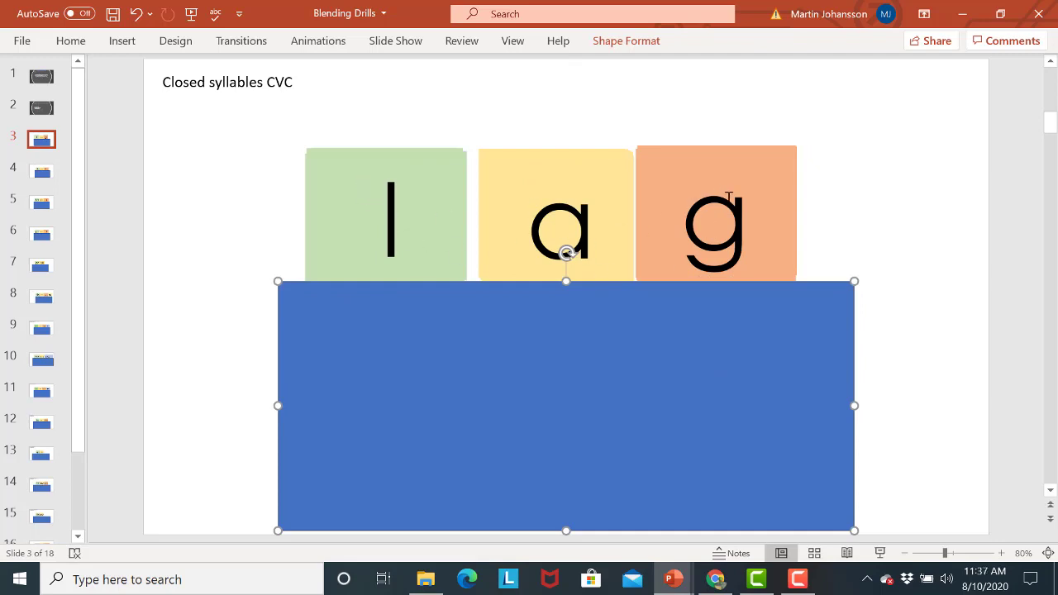
left_click(884, 182)
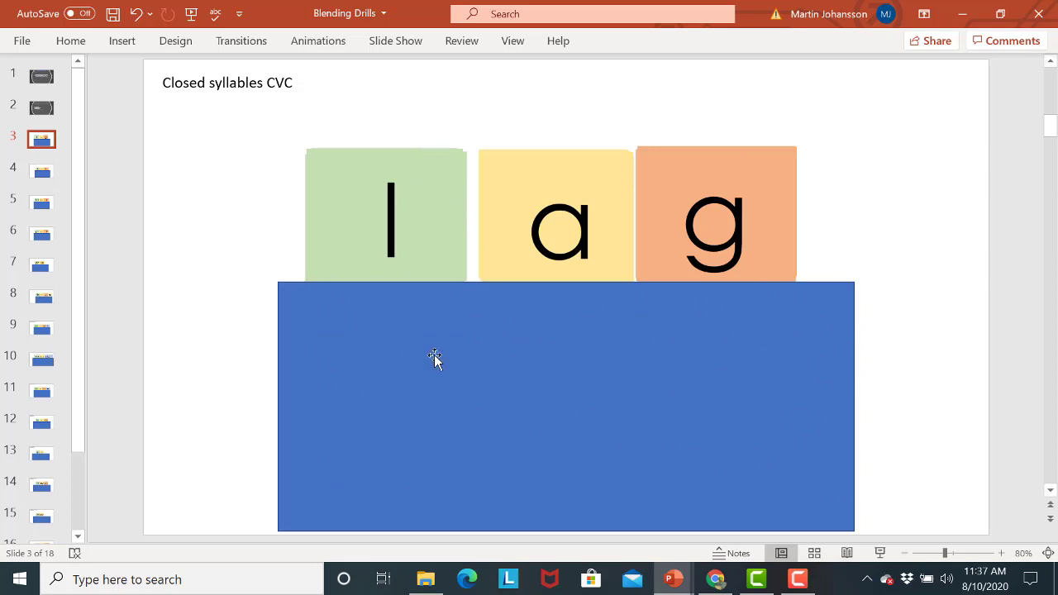
Step: Bring the green l tile to the front and nudge it into place on its stack
mouse_move(424, 165)
left_mouse_down()
mouse_move(427, 299)
mouse_move(425, 154)
mouse_move(421, 162)
left_mouse_up()
right_click(421, 162)
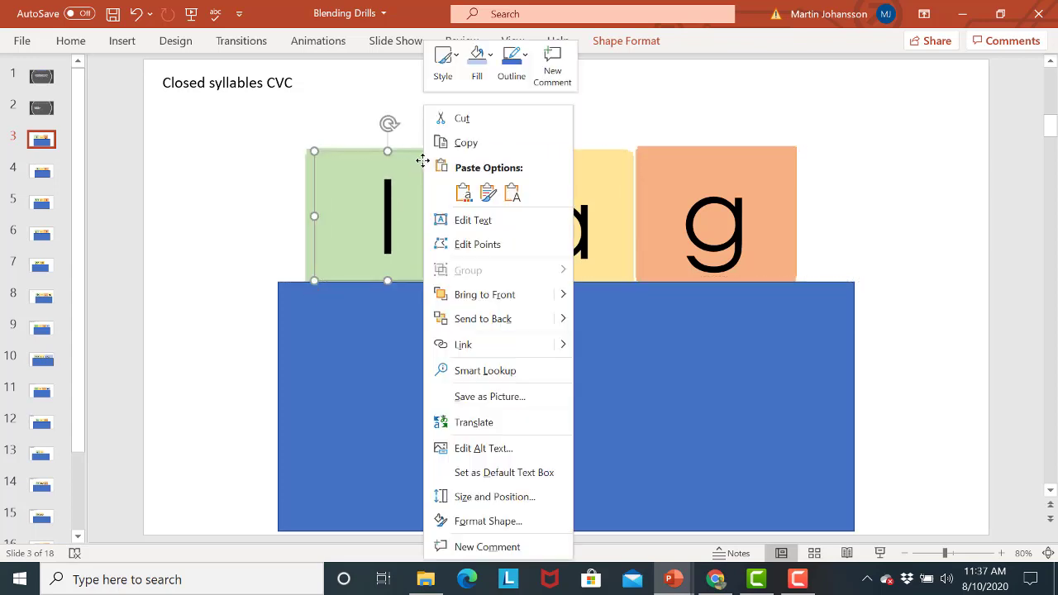
left_click(476, 306)
mouse_move(433, 224)
left_mouse_down()
mouse_move(437, 409)
mouse_move(435, 223)
left_mouse_up()
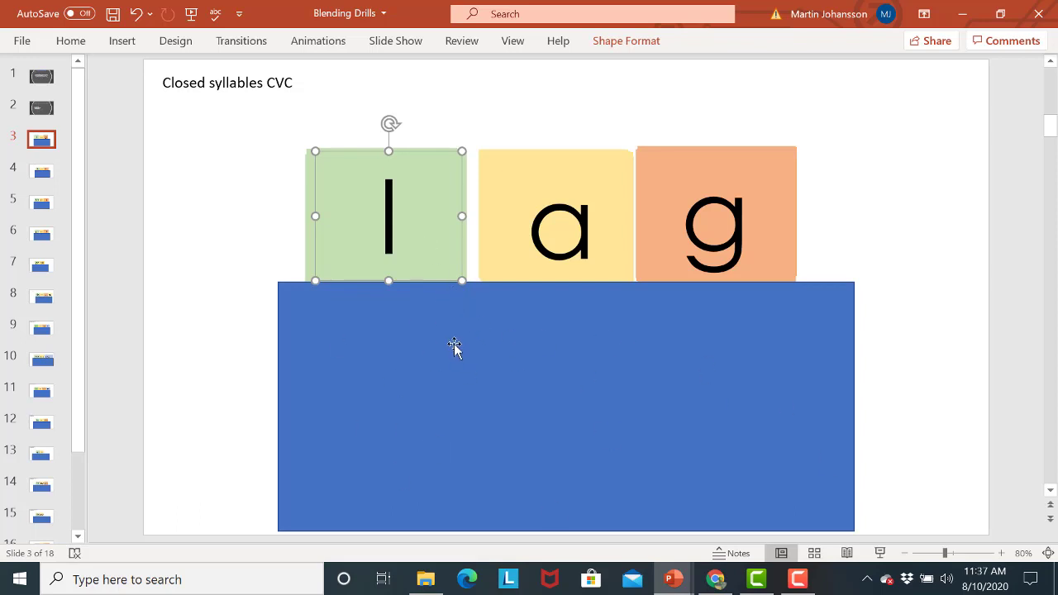
mouse_move(427, 226)
left_mouse_down()
mouse_move(432, 414)
mouse_move(427, 222)
left_mouse_up()
Step: Bring the blue box to the front so it covers the tiles behind it
left_click(485, 352)
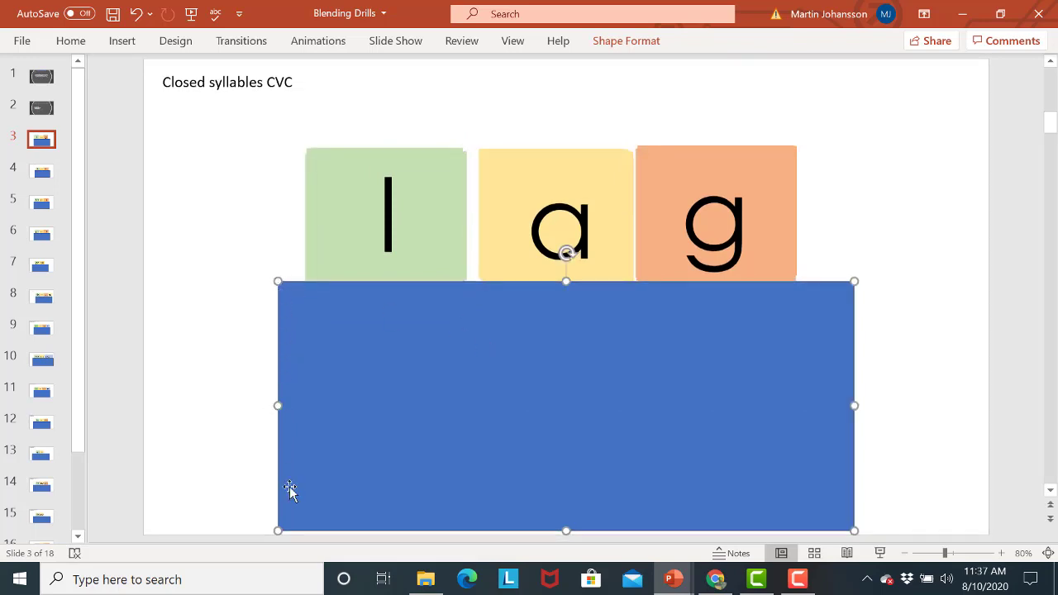
right_click(430, 388)
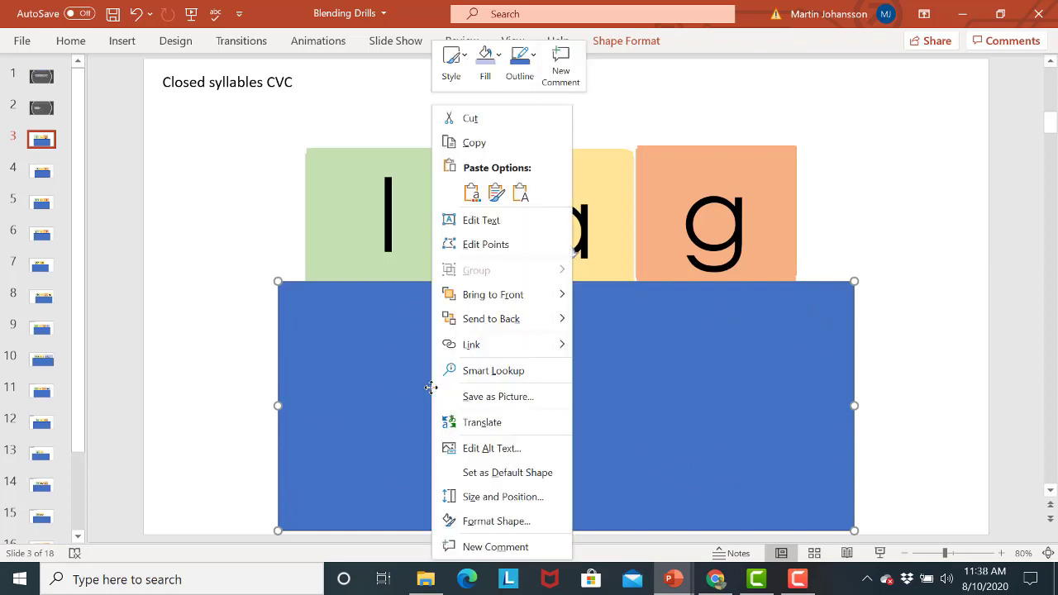
left_click(464, 301)
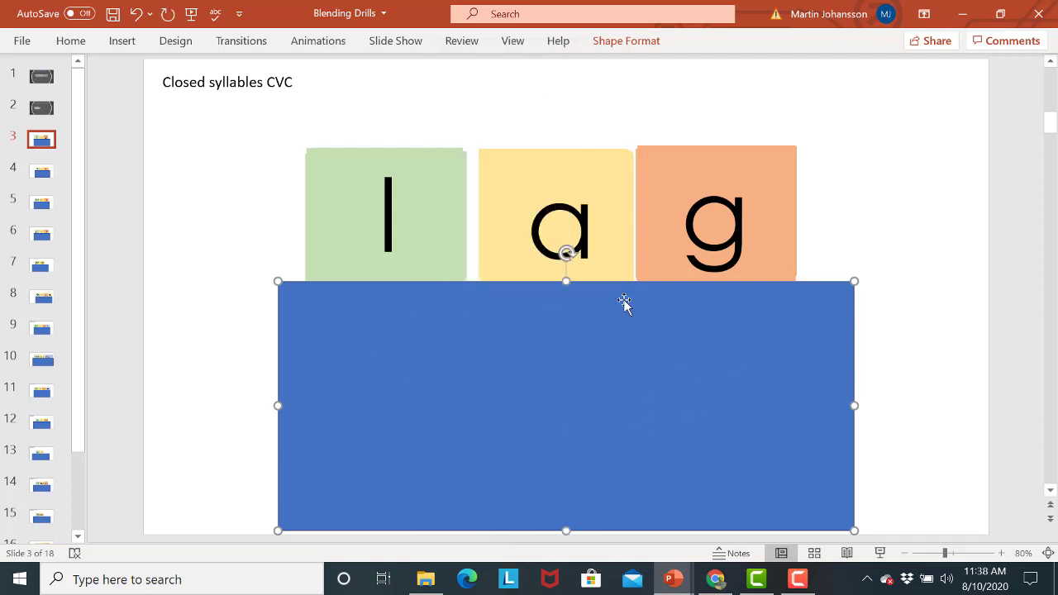
Step: Nudge the l, a and g tiles slightly to adjust their positions above the blue box
left_click(444, 174)
mouse_move(443, 174)
left_mouse_down()
mouse_move(444, 245)
mouse_move(449, 174)
mouse_move(458, 174)
left_mouse_up()
mouse_move(601, 197)
left_mouse_down()
mouse_move(595, 267)
mouse_move(598, 180)
left_mouse_up()
left_click(733, 193)
mouse_move(777, 190)
left_mouse_down()
mouse_move(786, 272)
mouse_move(765, 319)
mouse_move(759, 202)
mouse_move(777, 184)
left_mouse_up()
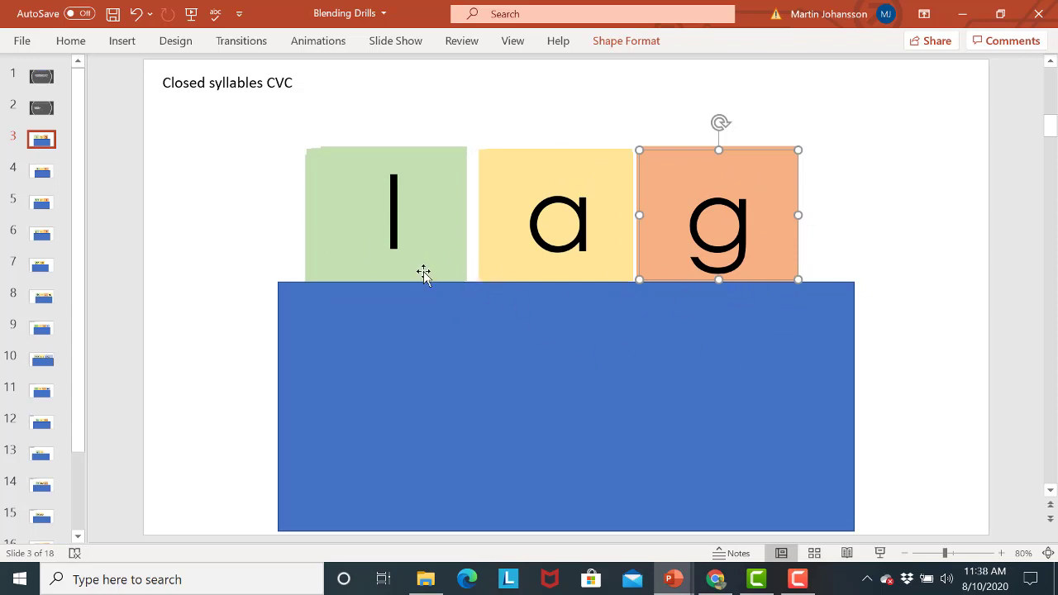
Step: Make new words by moving the g, a, l and p tiles one after another down behind the blue box
left_click_drag(760, 193, 760, 363)
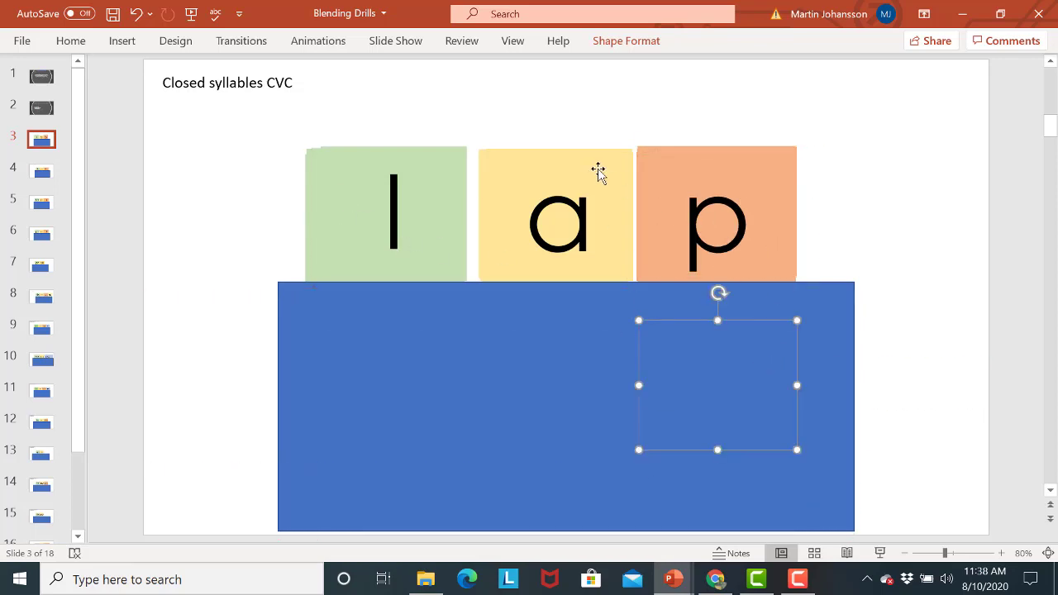
left_click_drag(597, 175, 596, 306)
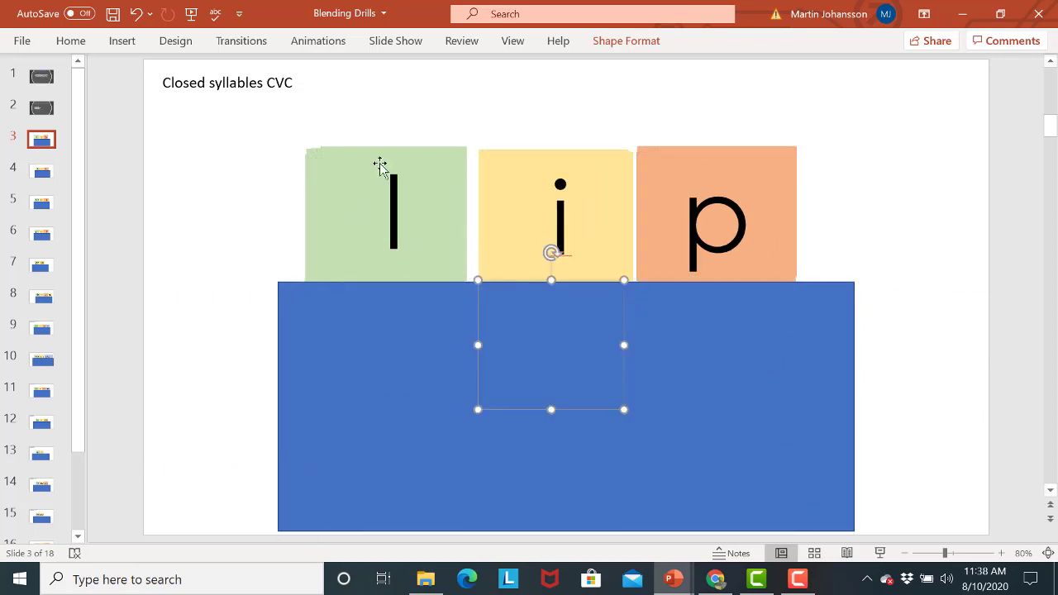
left_click_drag(423, 170, 422, 316)
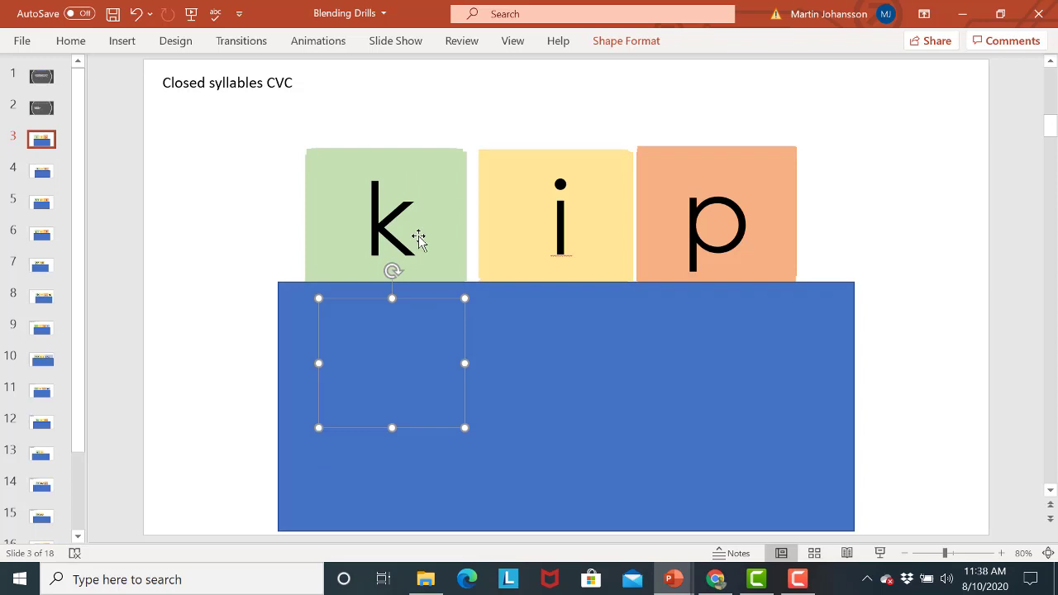
left_click(744, 154)
left_click_drag(745, 154, 737, 294)
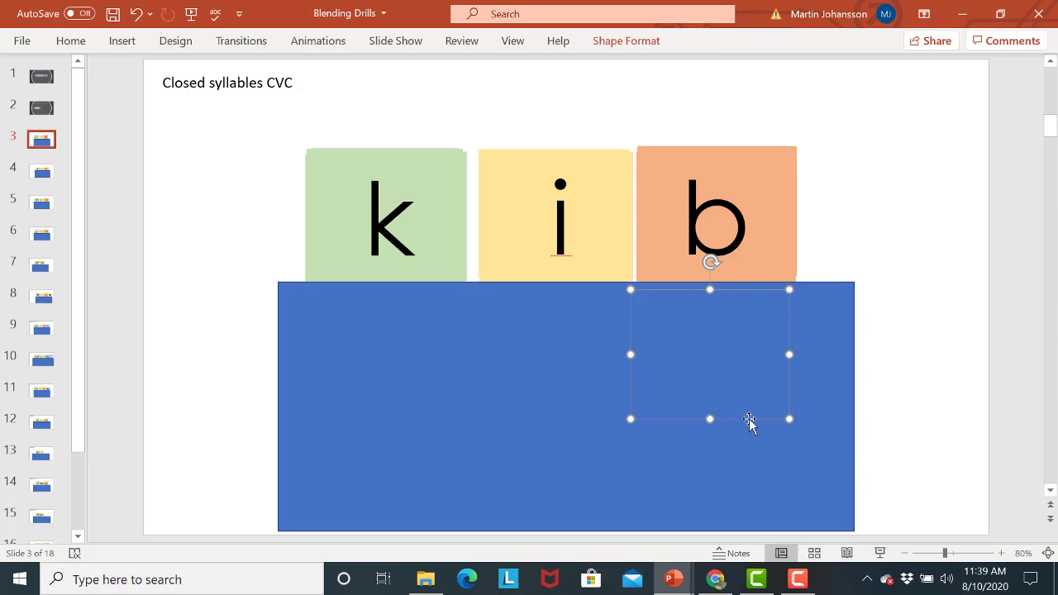
Step: Lower the blue box to expose the used tiles and restack the orange ones with g on top
left_click_drag(819, 366, 836, 529)
left_click_drag(796, 402, 786, 245)
left_click_drag(802, 382, 789, 362)
left_click_drag(817, 217, 792, 200)
left_click_drag(774, 349, 782, 204)
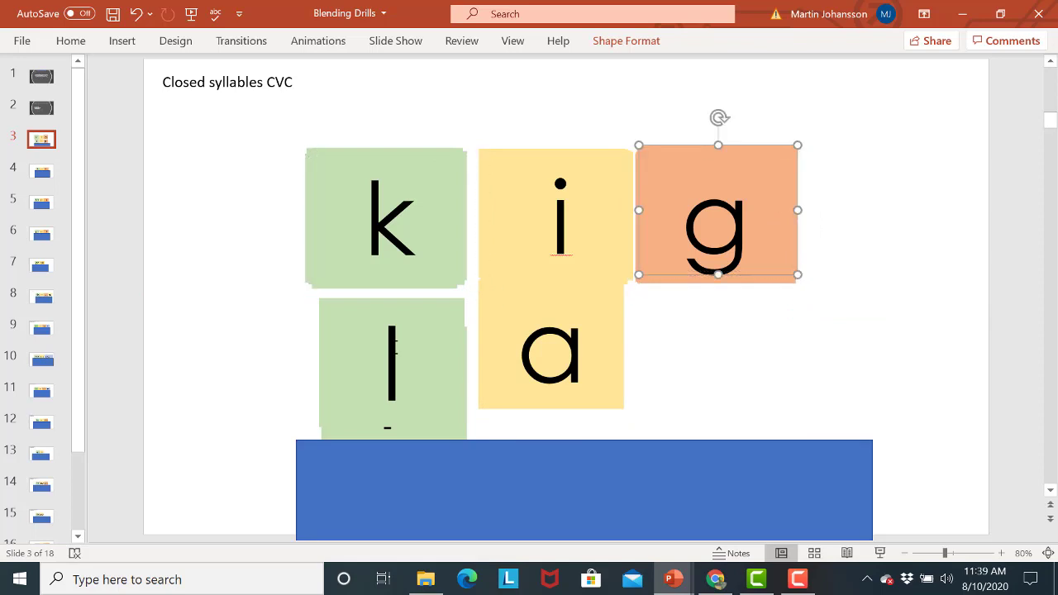
Step: Return the l and a tiles to their stacks to spell lag and raise the blue box just below them
left_click_drag(397, 352, 411, 218)
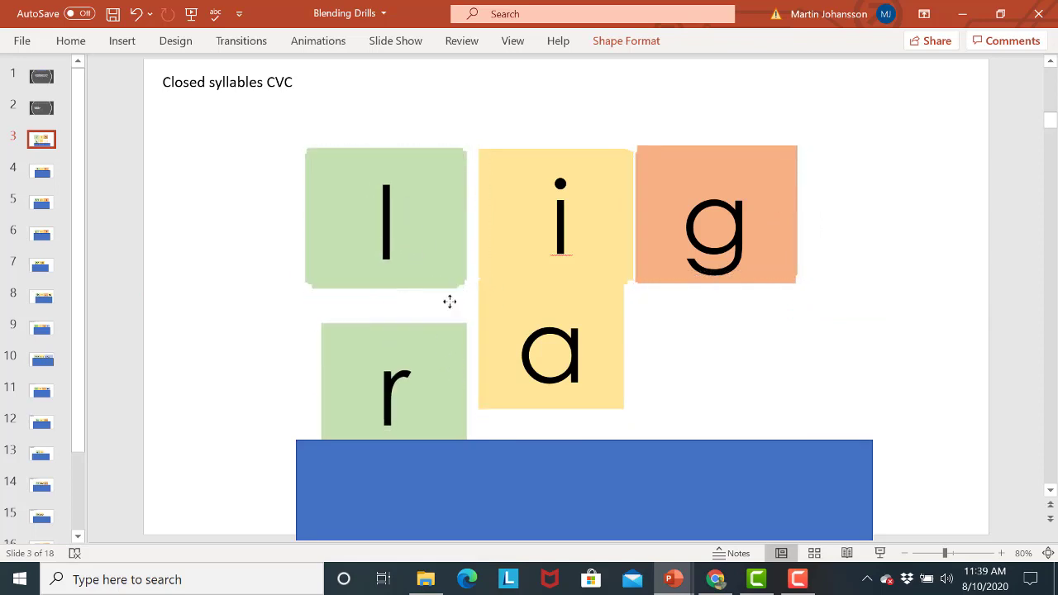
left_click_drag(449, 279, 446, 220)
left_click_drag(606, 355, 616, 257)
left_click_drag(739, 474, 716, 309)
left_click(877, 231)
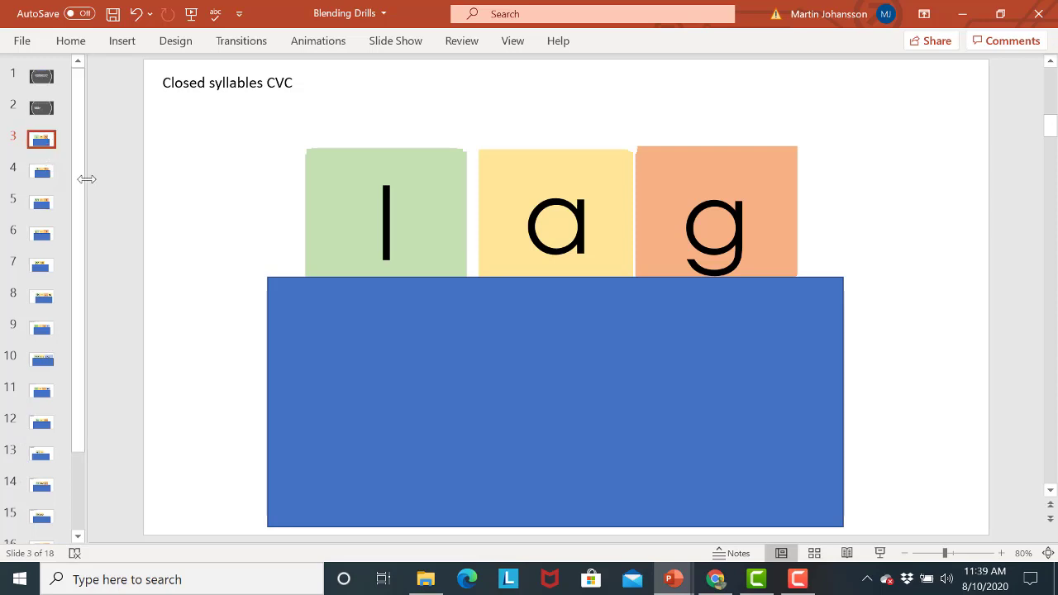
Step: Enlarge the slide thumbnails and copy slide 8, the silent e drill with blends and digraphs
left_click_drag(86, 178, 167, 178)
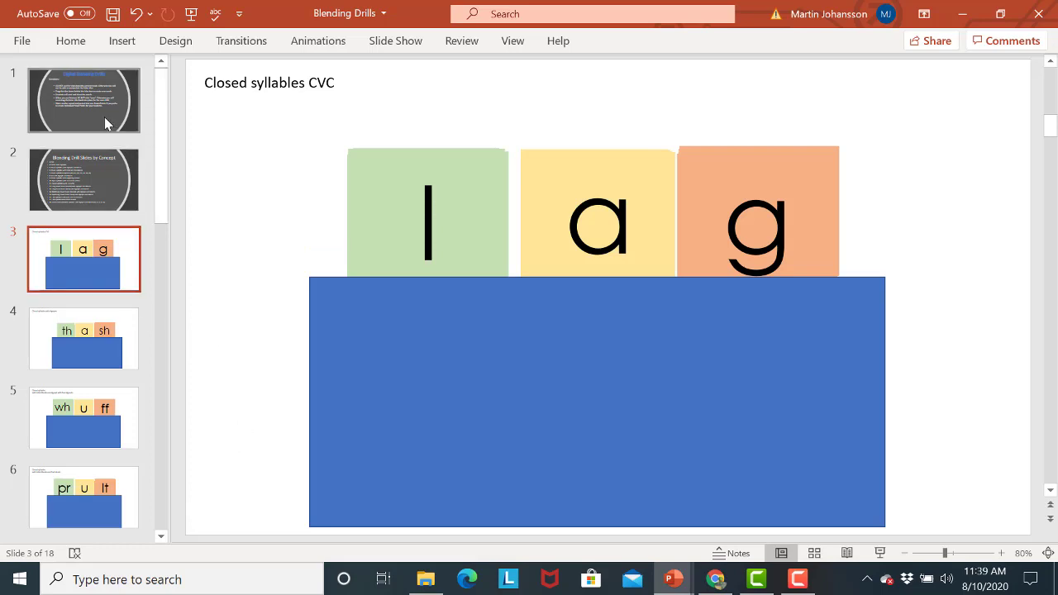
left_click(82, 191)
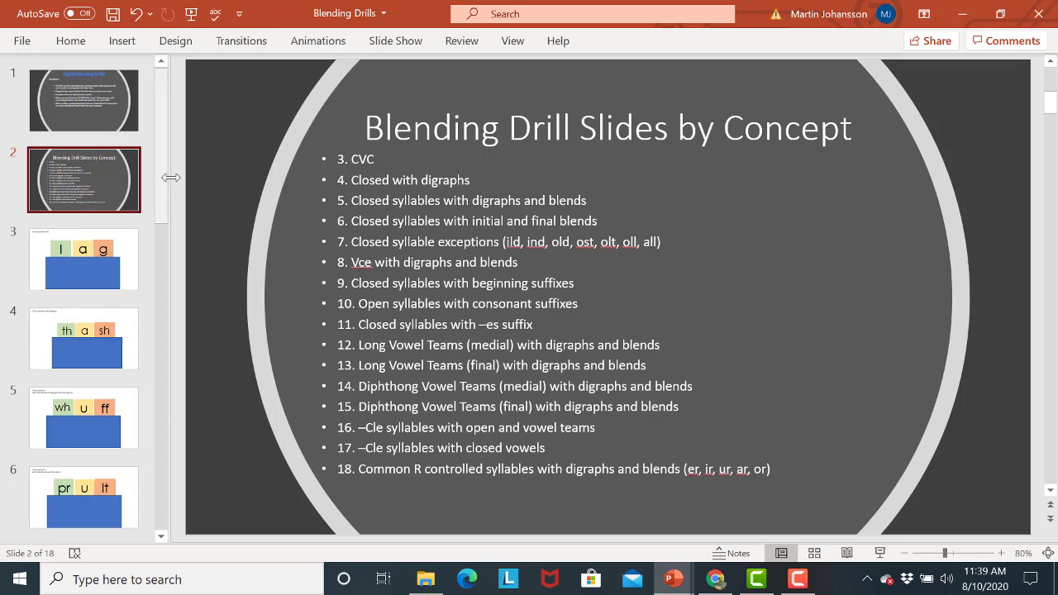
left_click_drag(156, 174, 153, 293)
left_click(46, 242)
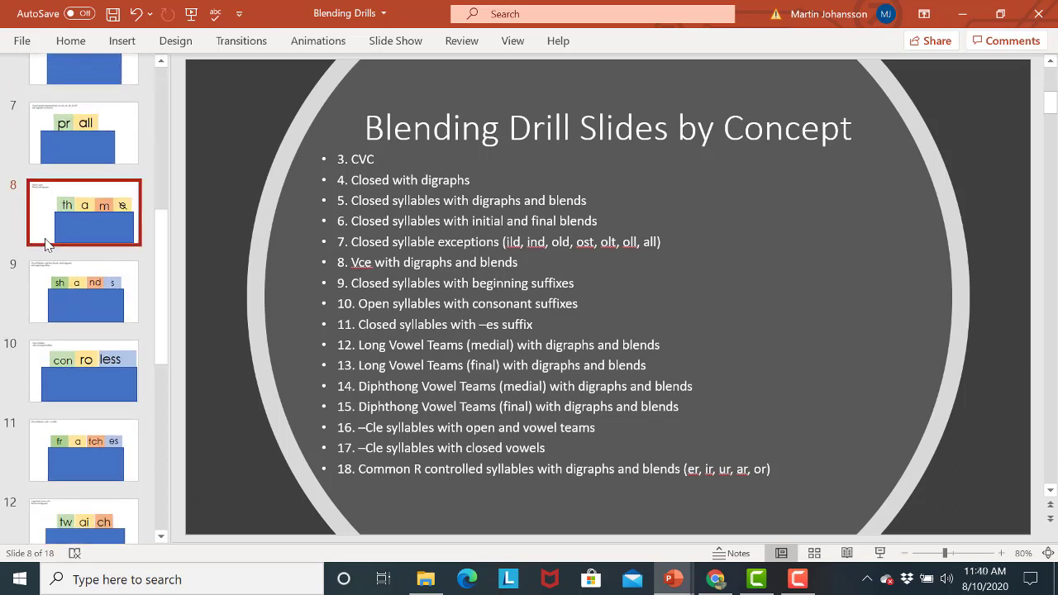
right_click(46, 243)
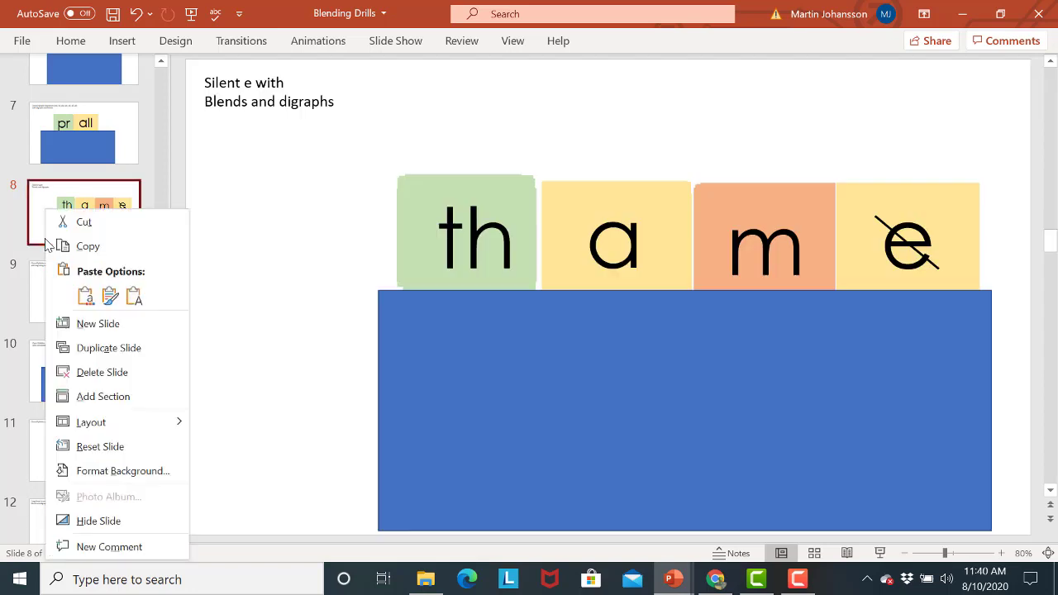
left_click(87, 248)
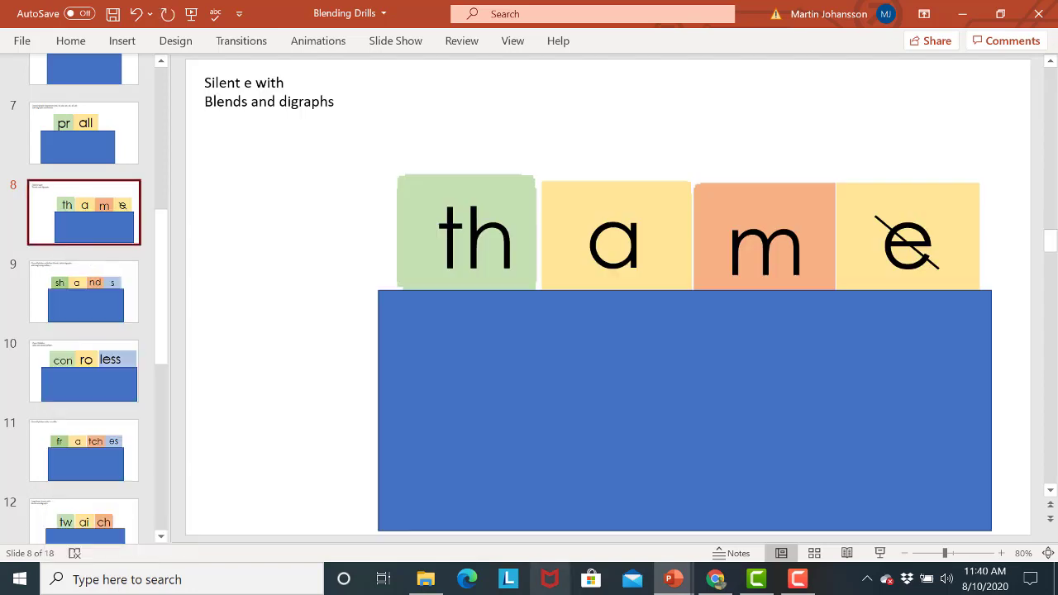
Step: Switch to the SPIRE level 2 presentation and paste the copied silent e slide after slide 250
mouse_move(674, 585)
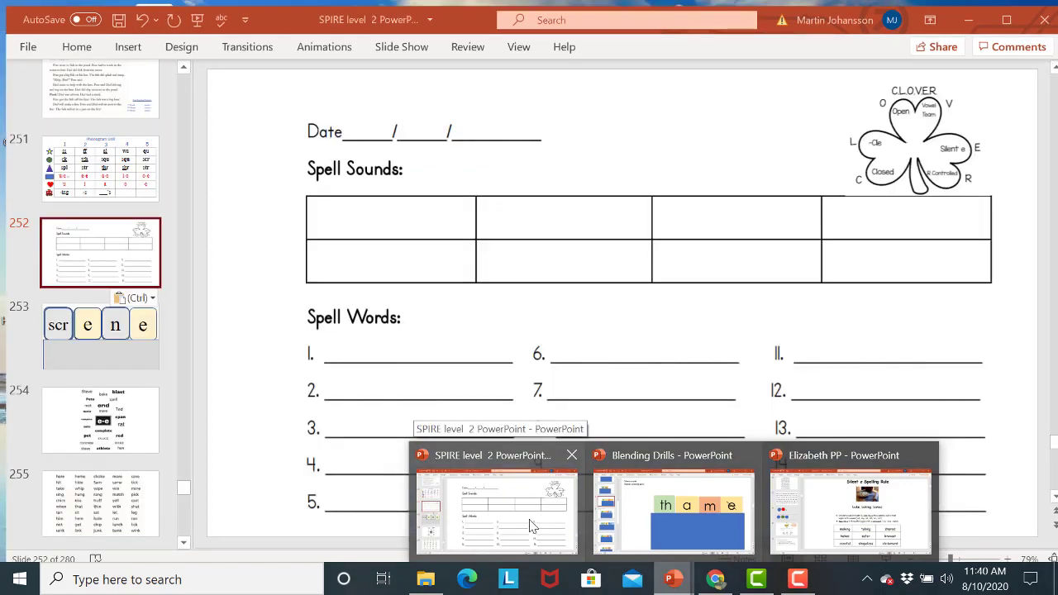
left_click(533, 525)
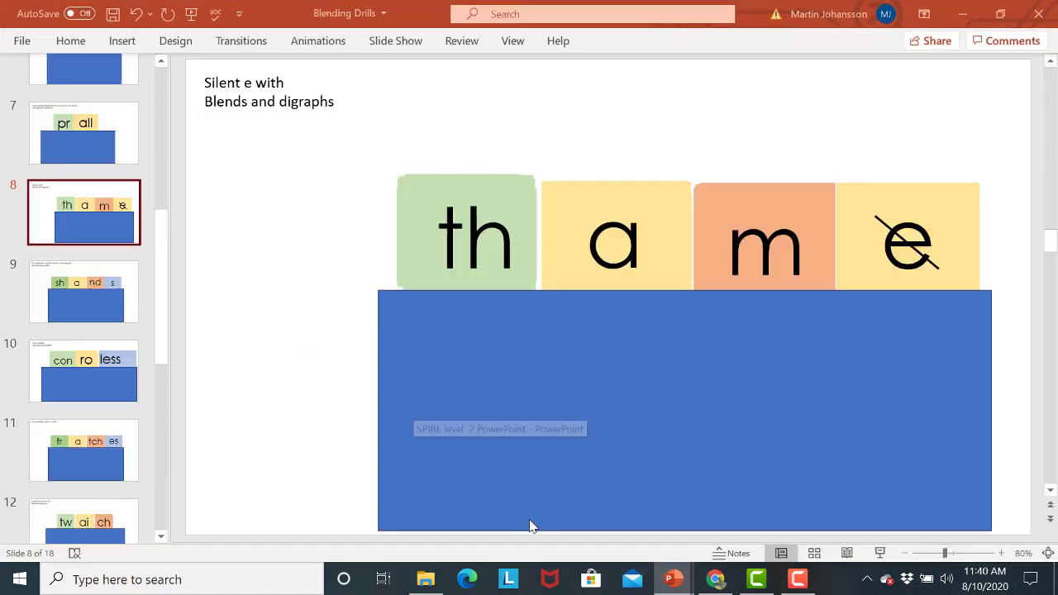
left_click(95, 124)
right_click(96, 125)
left_click(159, 163)
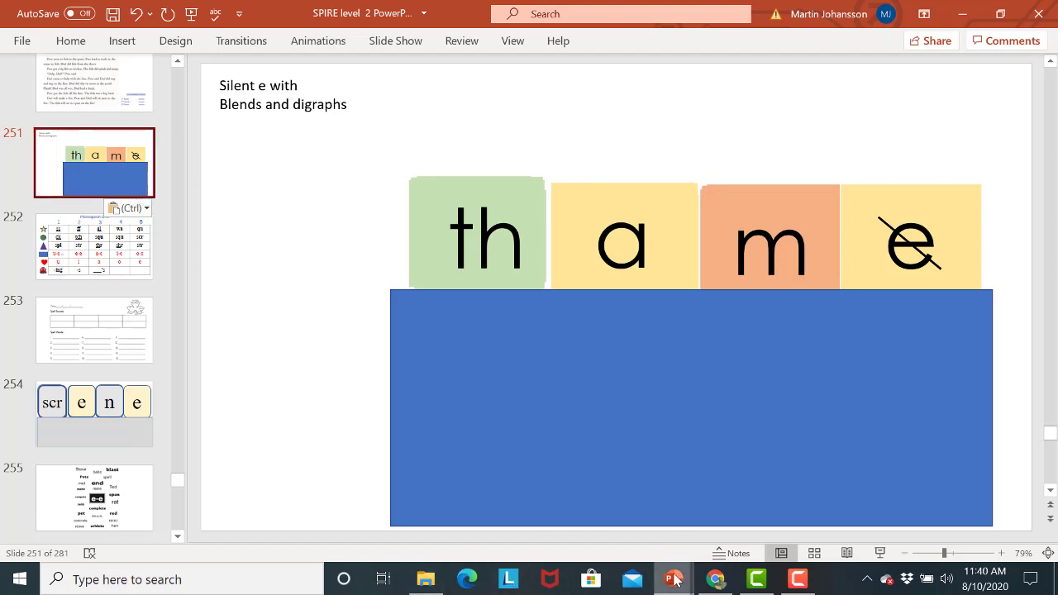
Step: Return to the Blending Drills presentation and, on slide 3, set the a and i tiles aside at the slide's edge to spell log
mouse_move(675, 581)
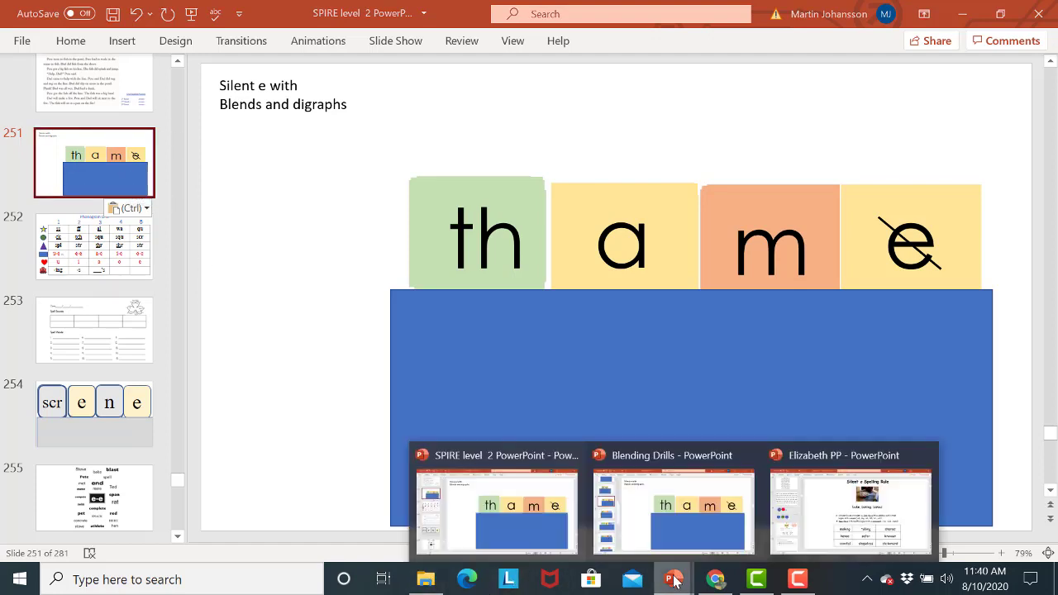
left_click(659, 481)
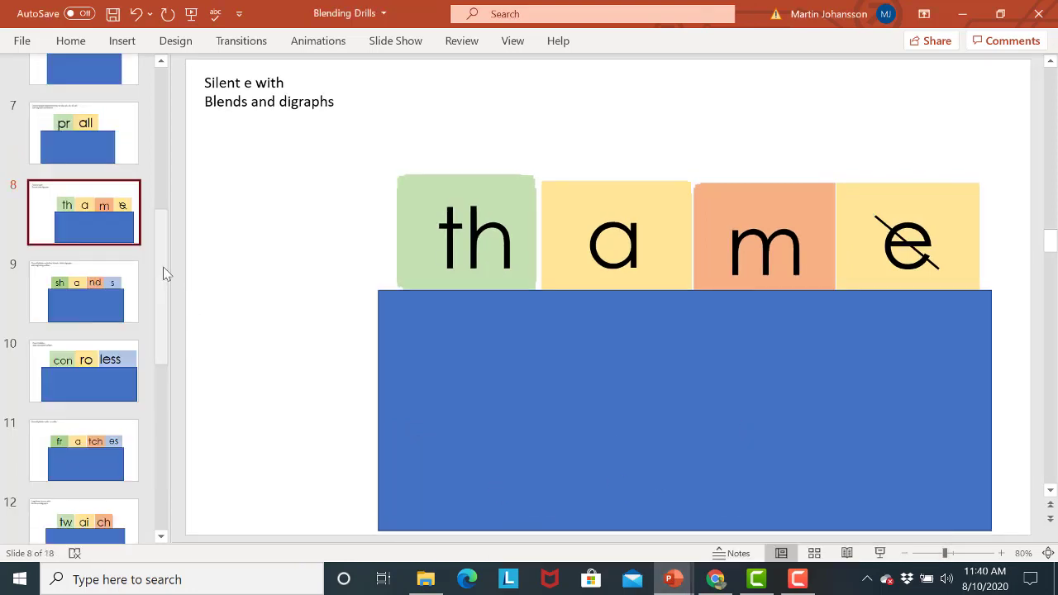
left_click_drag(164, 275, 163, 96)
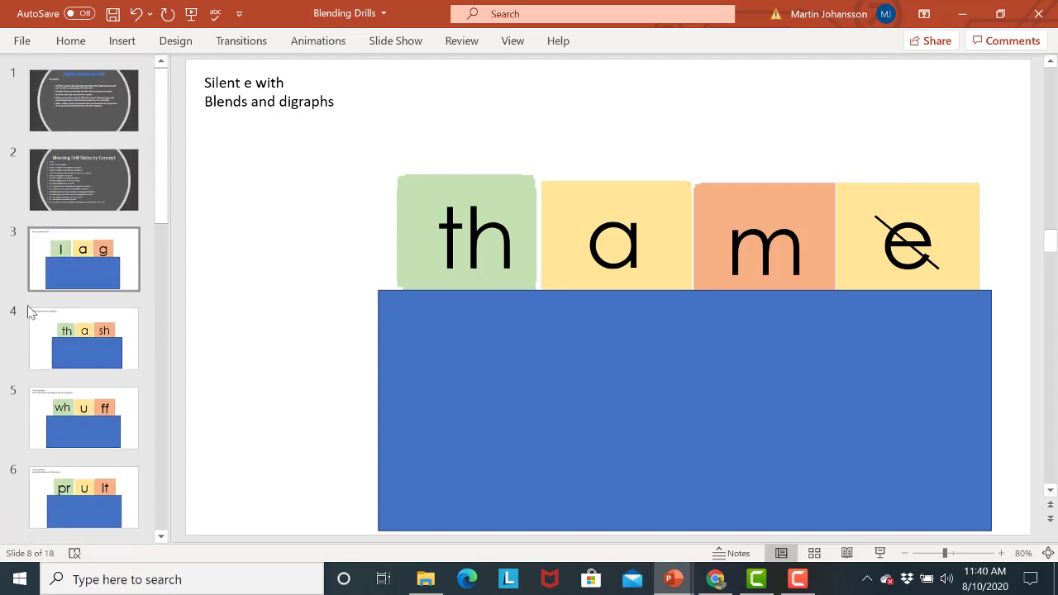
left_click(93, 282)
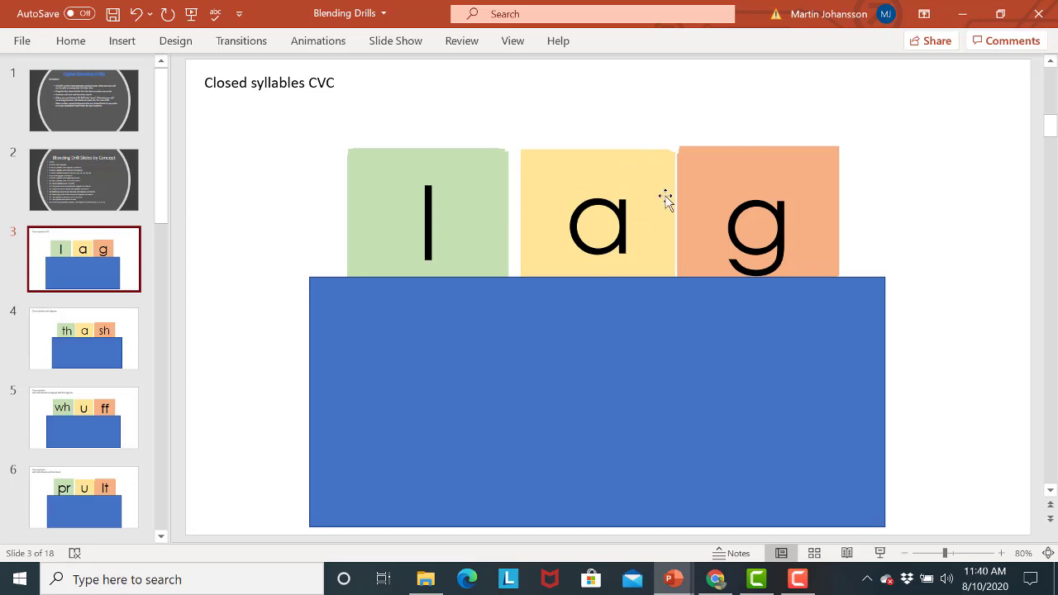
left_click_drag(656, 171, 997, 96)
left_click_drag(612, 209, 965, 235)
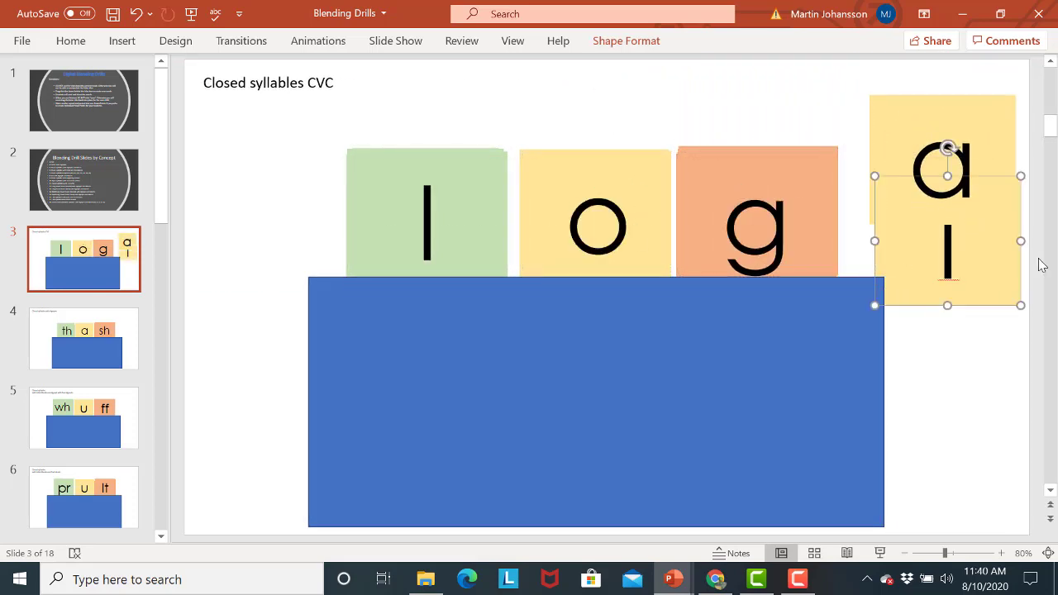
Step: Move the i and a tiles from the slide's edge behind the blue box and open the directions slide
left_click_drag(1030, 274, 659, 435)
left_click_drag(996, 151, 613, 380)
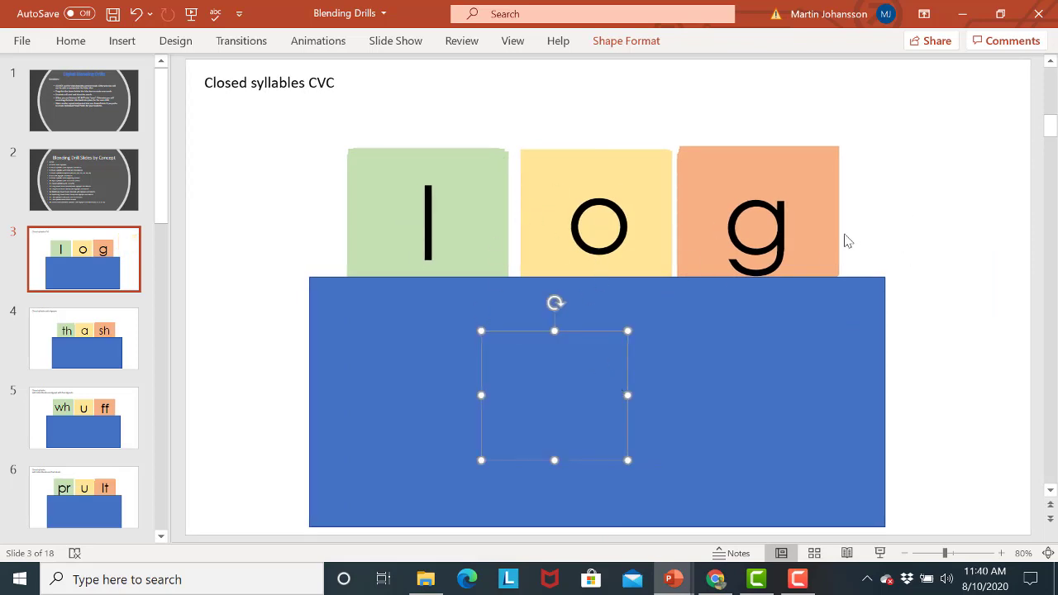
left_click(75, 106)
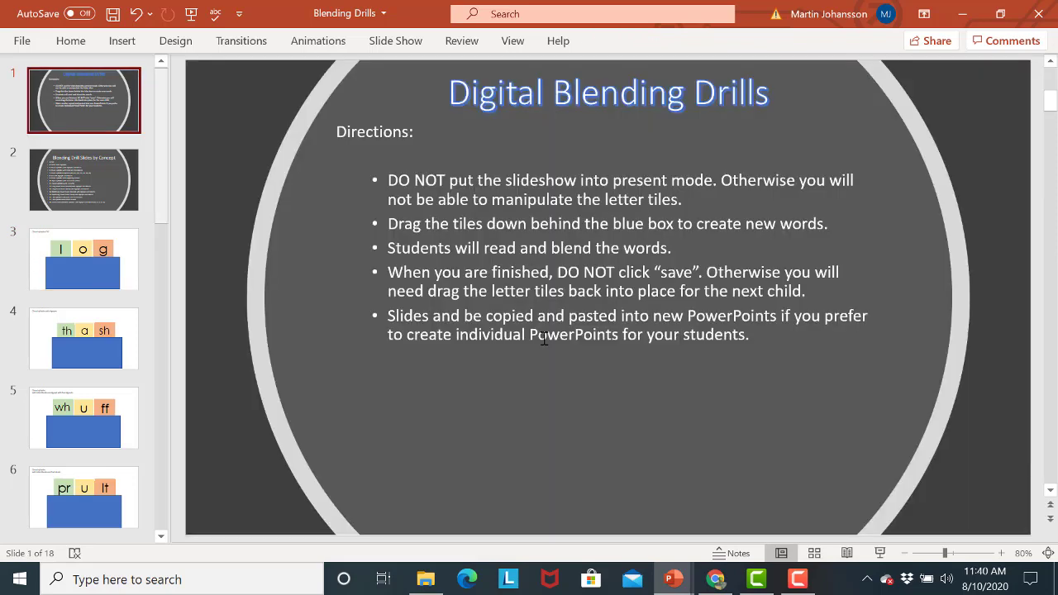